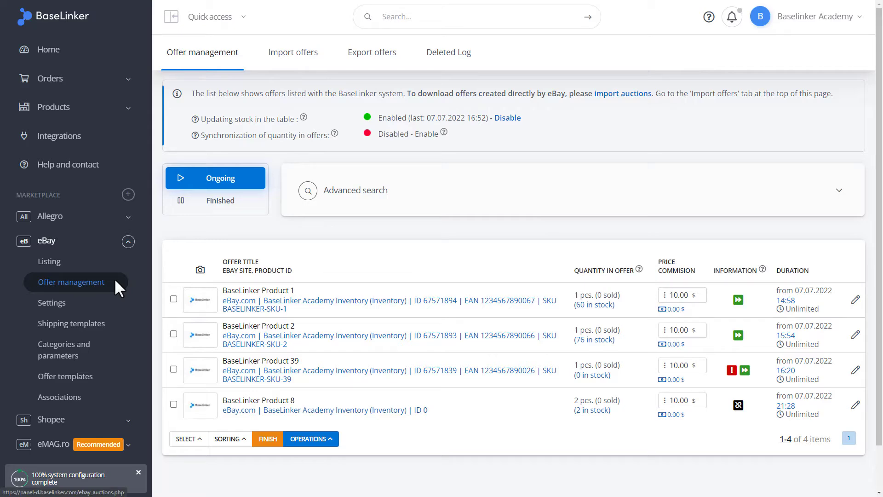
Glance at finished offers, return to the ongoing list, and expand Advanced search
left_click(224, 201)
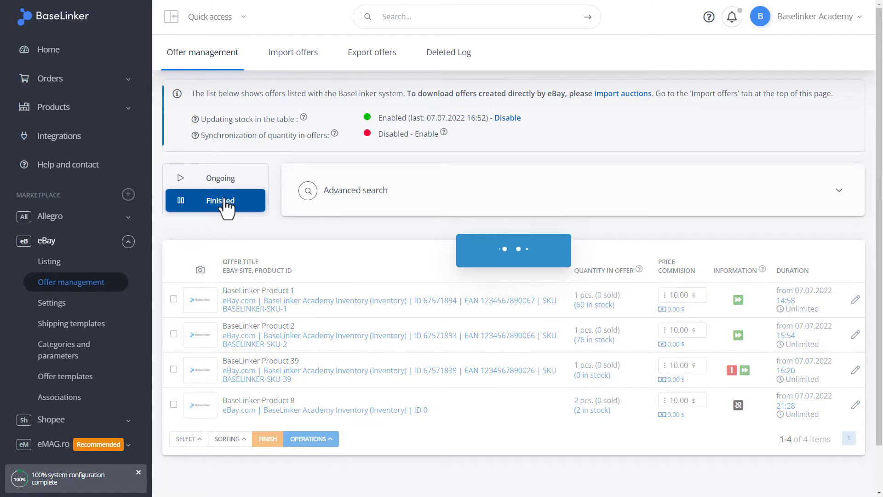
left_click(227, 184)
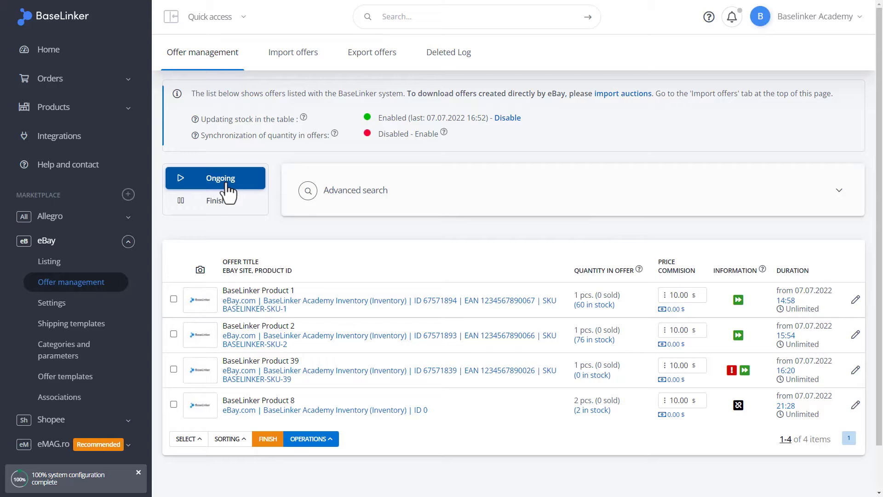
left_click(419, 188)
scroll(422, 198, "down", 4)
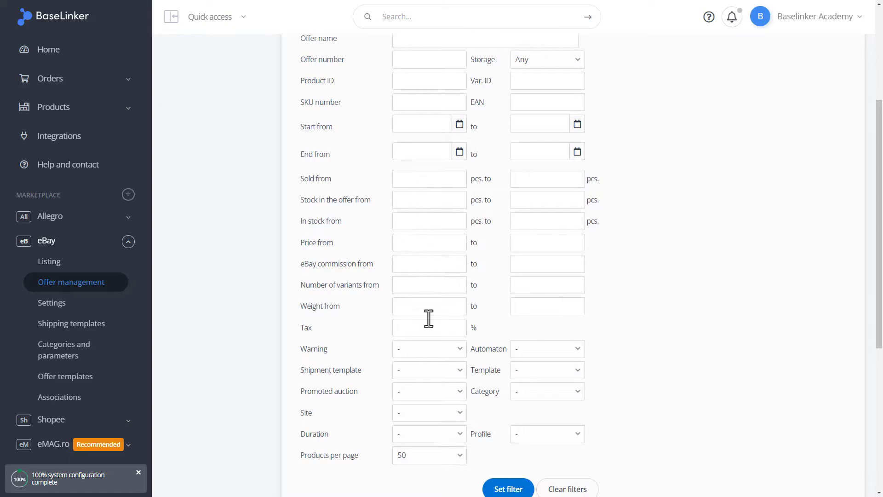
Filter offers by the warning 'Auction not connected to the item in the storage'
left_click(428, 346)
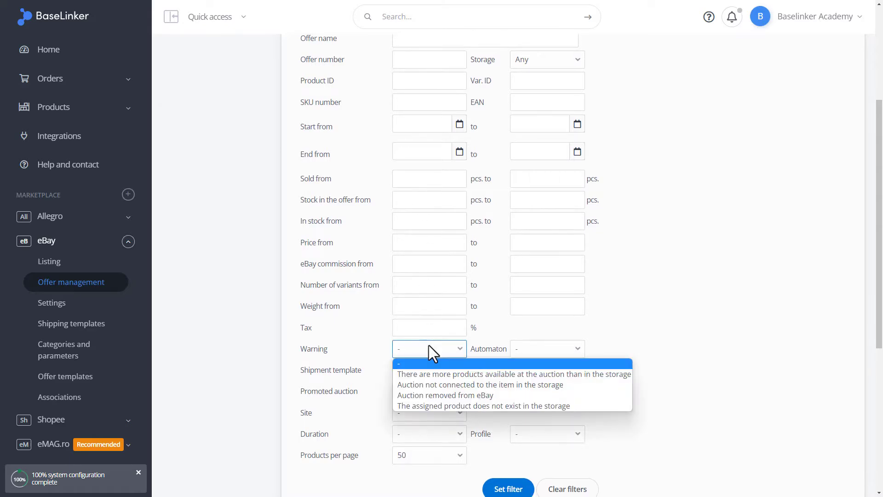
left_click(441, 385)
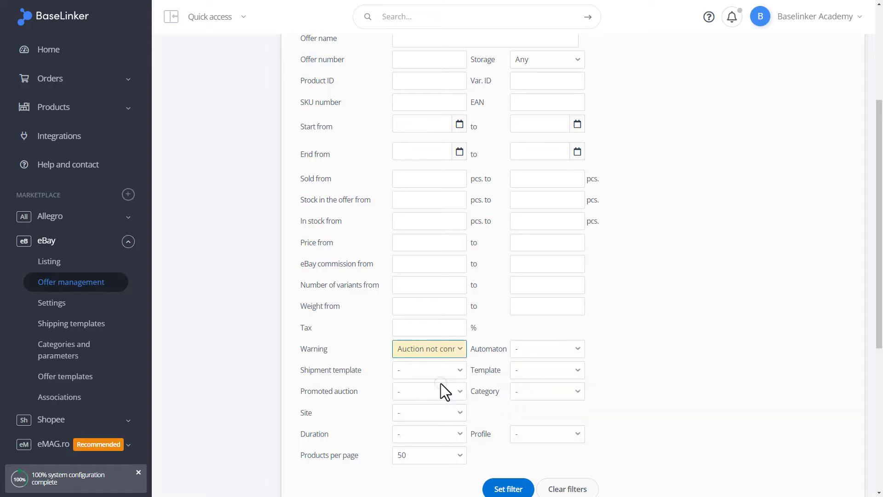
scroll(441, 383, "down", 1)
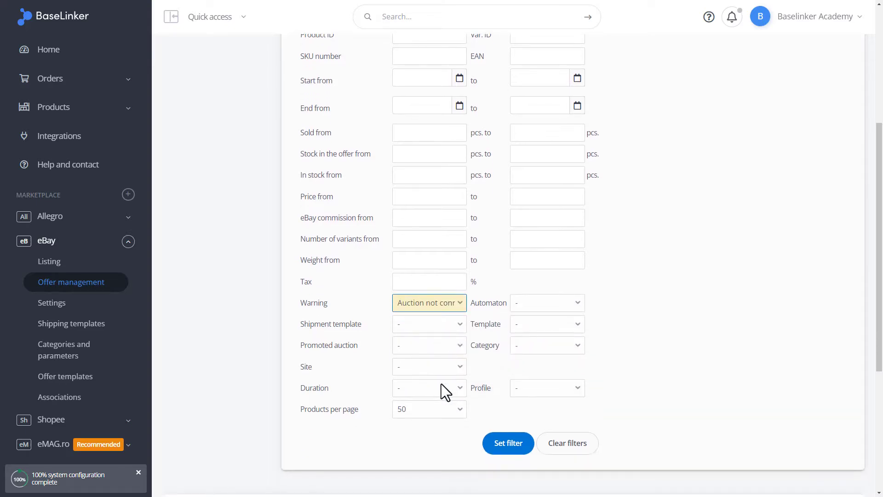
left_click(506, 442)
scroll(506, 446, "down", 3)
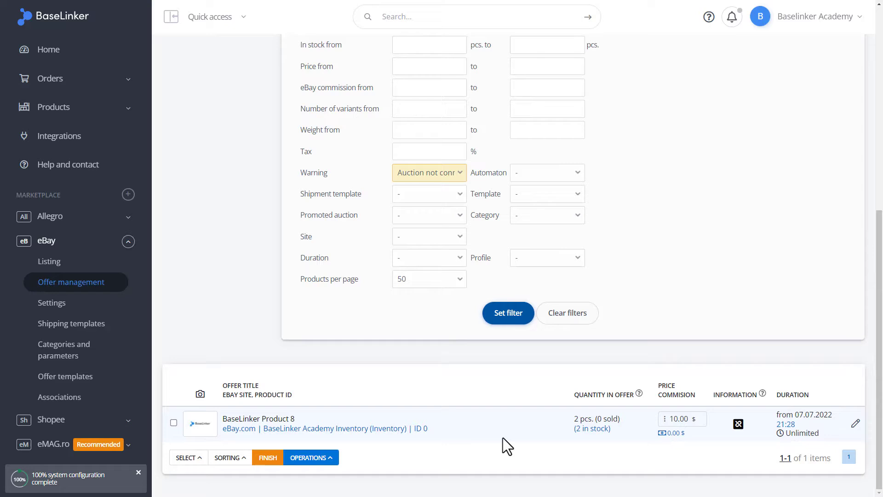
mouse_move(639, 393)
mouse_move(739, 424)
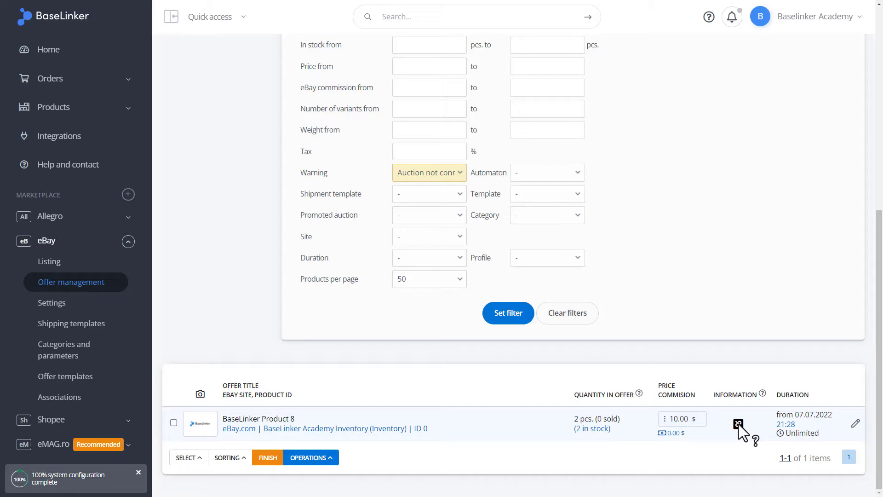
Confirm in Product 8's Associating tab that the offer is unassociated, then close the details
left_click(857, 423)
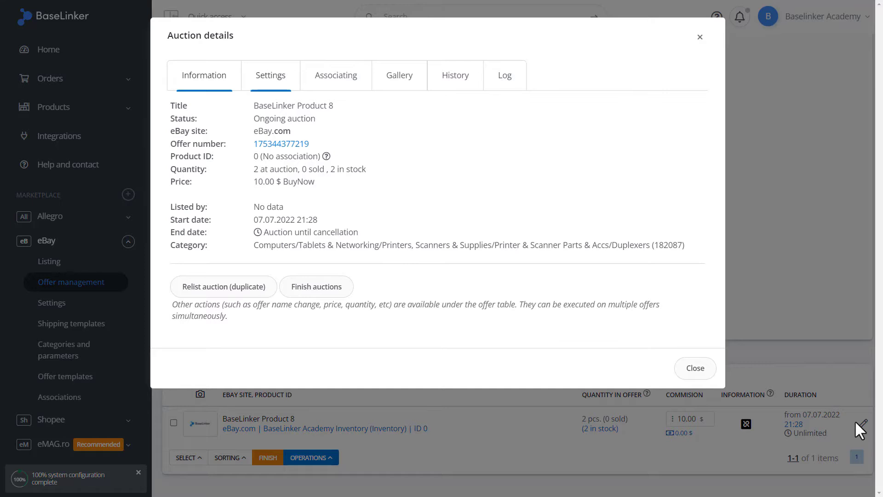
left_click(319, 87)
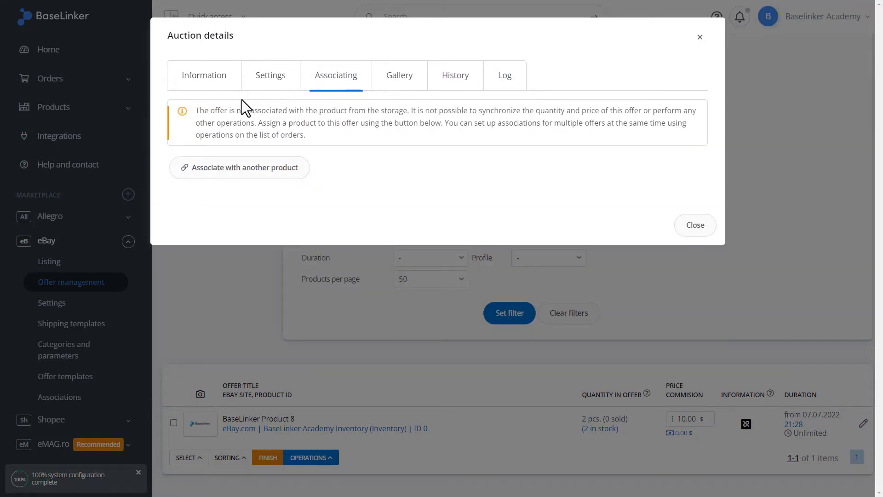
left_click_drag(195, 111, 411, 111)
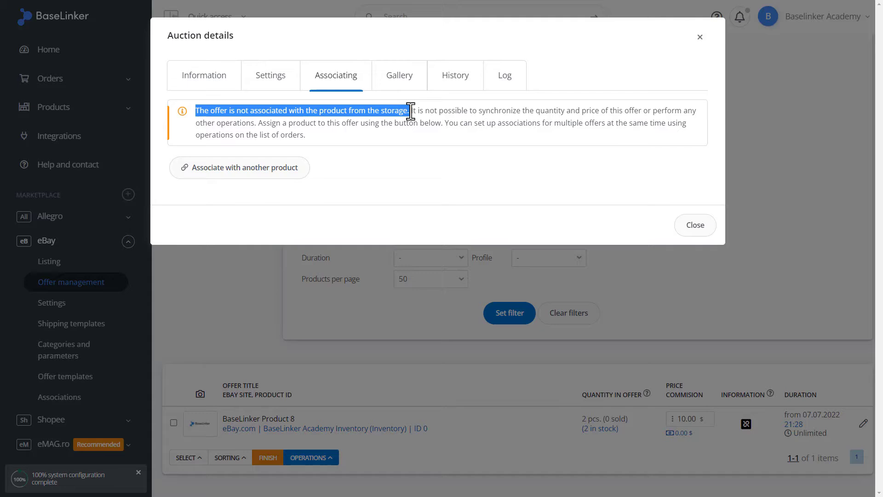
left_click(689, 226)
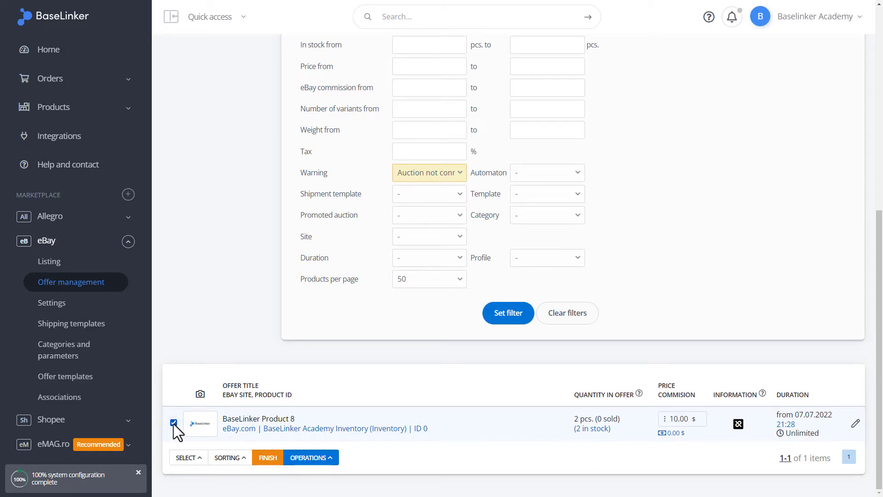
Run 'Associate with products from the storage' on Product 8 using BaseLinker Academy Inventory (Inventory)
left_click(328, 460)
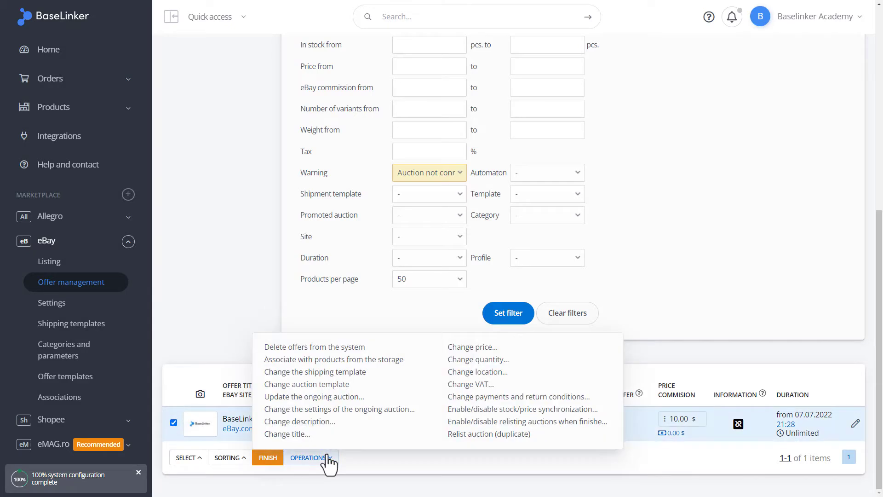
left_click(343, 360)
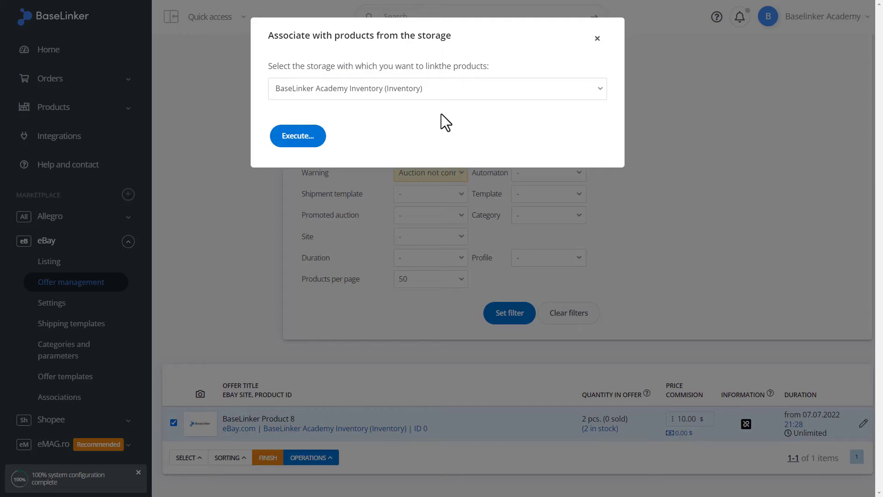
left_click(444, 90)
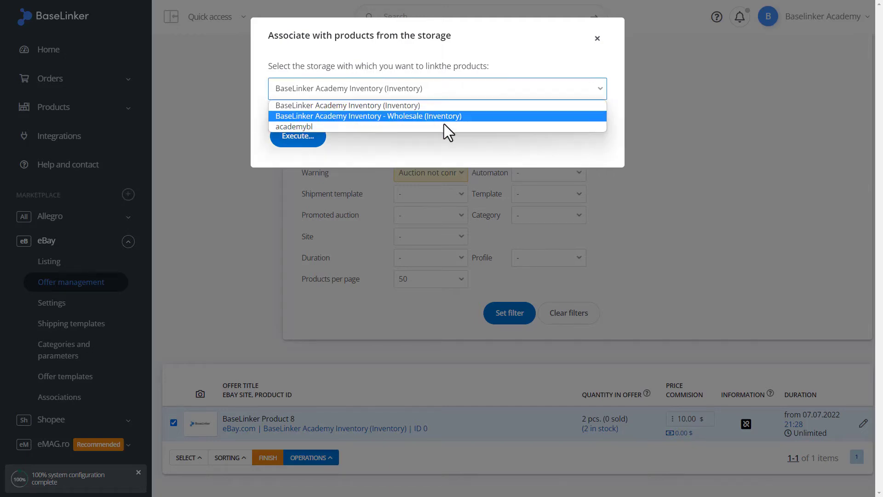
key("Down")
key("Up")
key("Up")
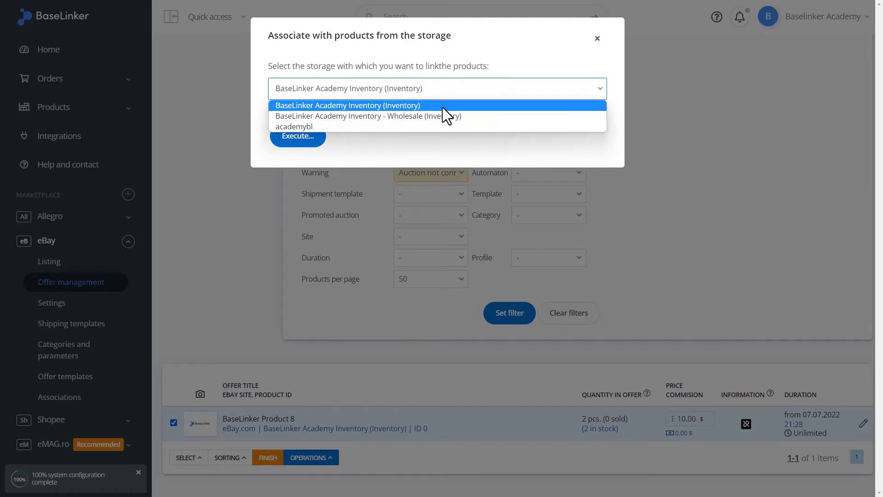
left_click(443, 103)
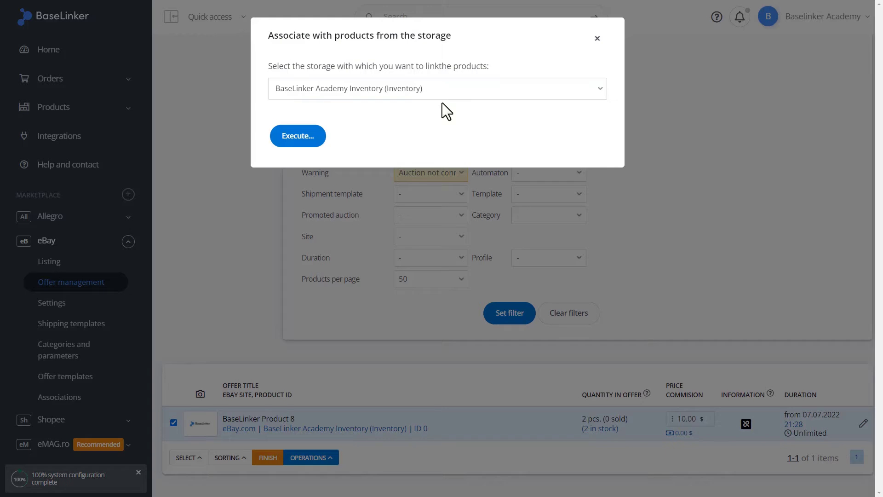
left_click(320, 138)
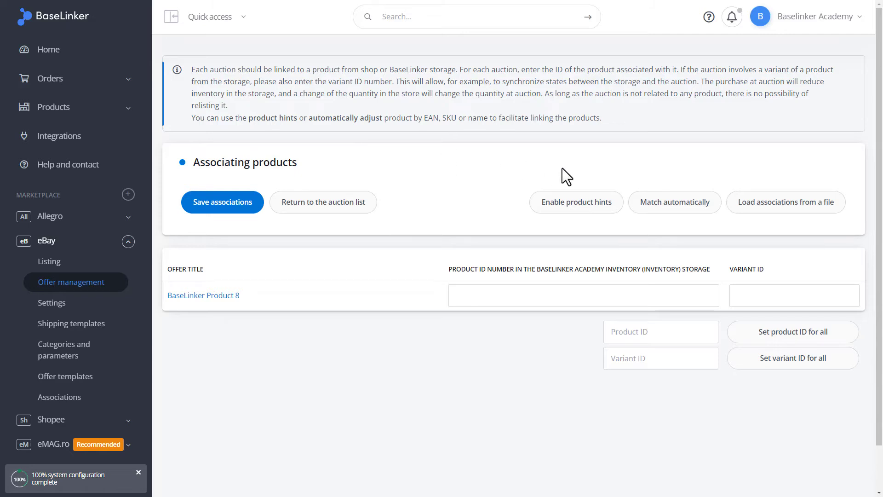
left_click(507, 291)
left_click(760, 295)
left_click(574, 207)
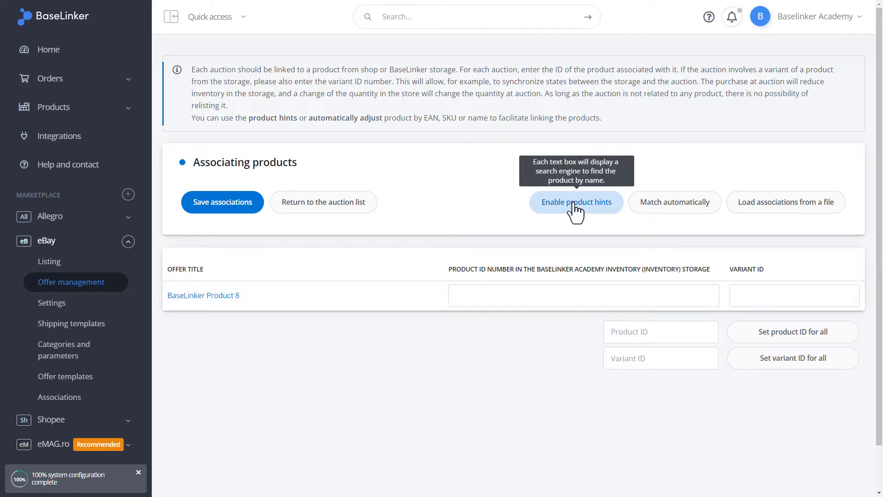
left_click(575, 210)
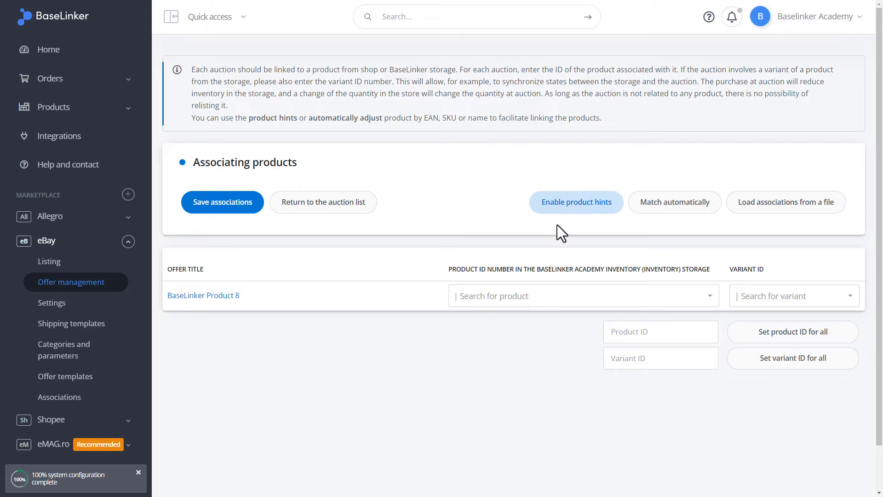
left_click(528, 296)
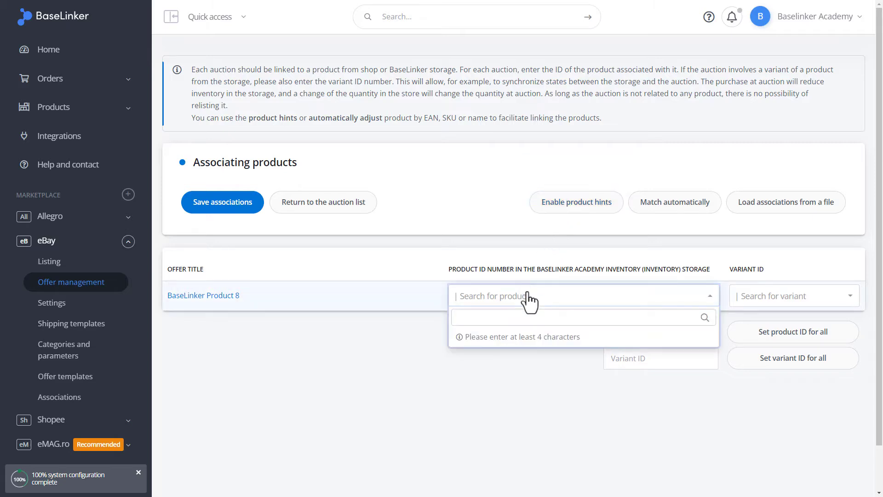
left_click(527, 296)
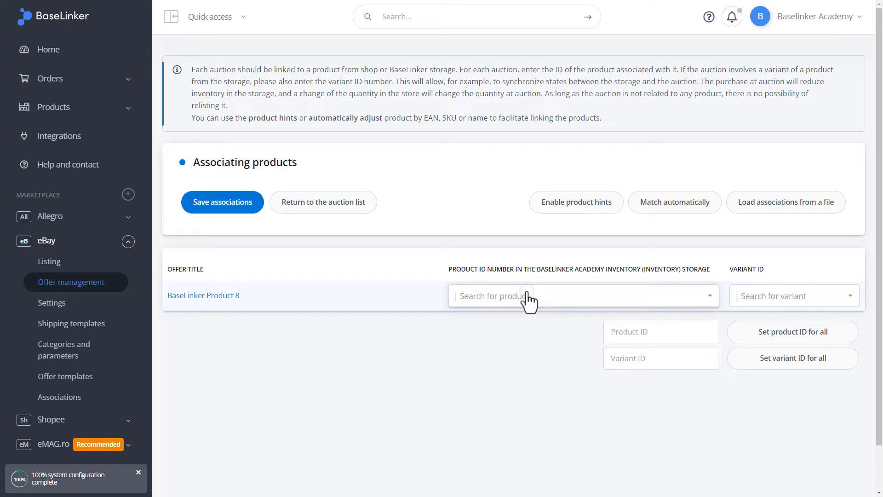
left_click(528, 296)
type("Ba")
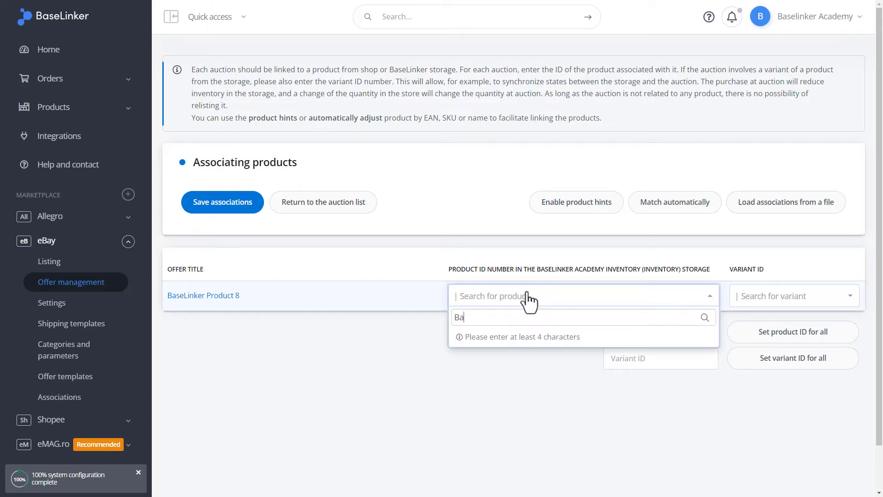
type("seLinker")
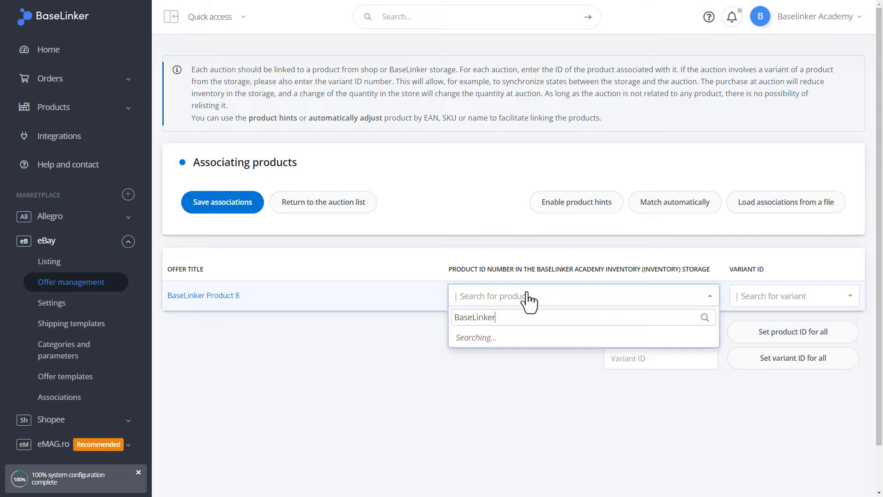
key("Up")
key("Up")
key("Up")
key("Up")
key("Up")
key("Up")
key("Up")
key("Up")
key("Up")
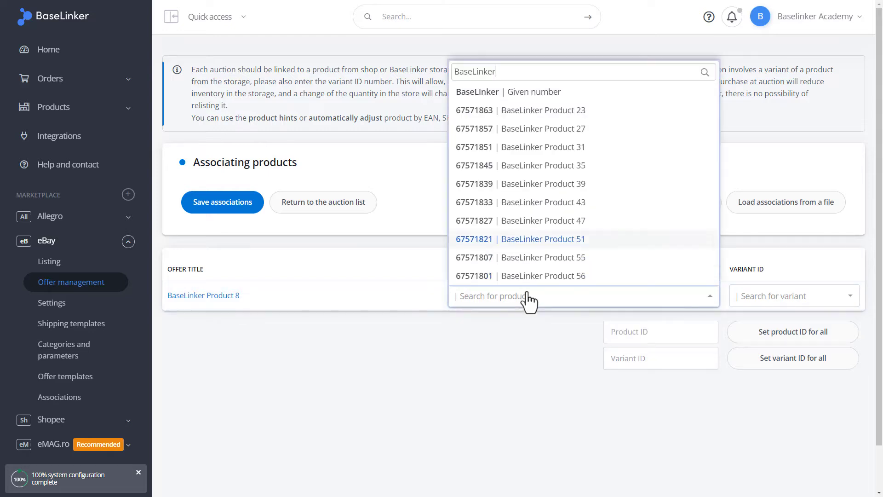
key("Down")
key("Down")
key("Down")
key("Down")
key("Down")
key("Down")
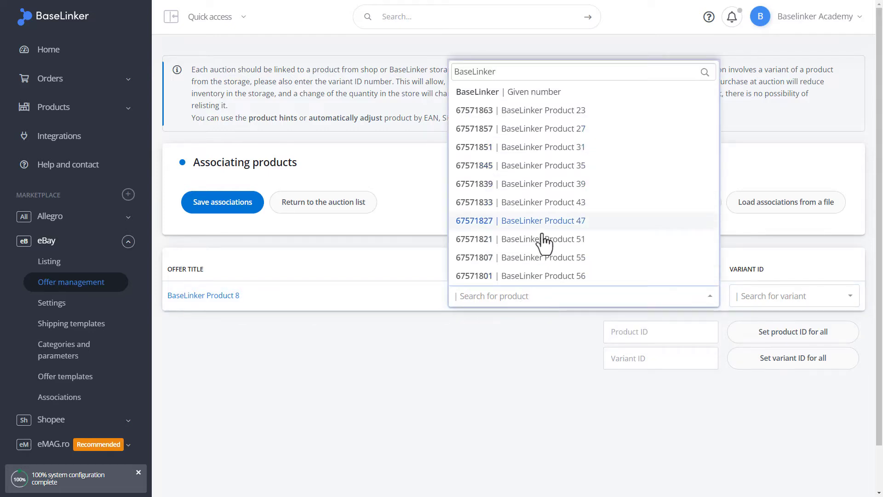
scroll(543, 248, "down", 1)
key("Up")
key("Up")
key("Up")
key("Up")
key("Up")
key("Up")
key("Up")
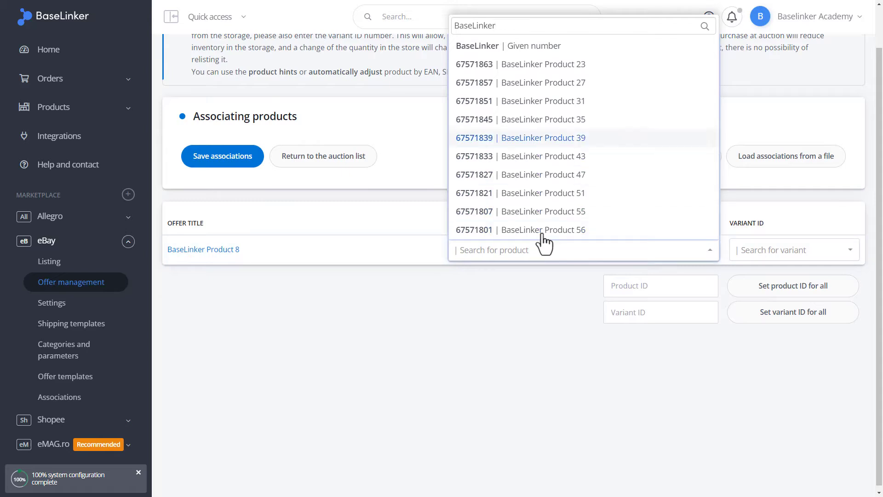
key("Down")
key("Down")
key("Down")
key("Down")
key("Down")
key("Down")
key("Down")
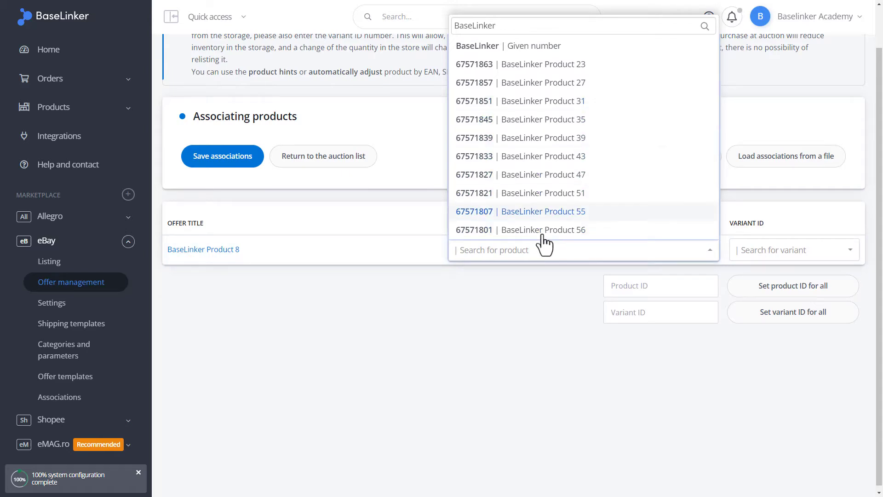
Auto-match the offer by product name only, with EAN and SKU matching turned off
left_click(554, 282)
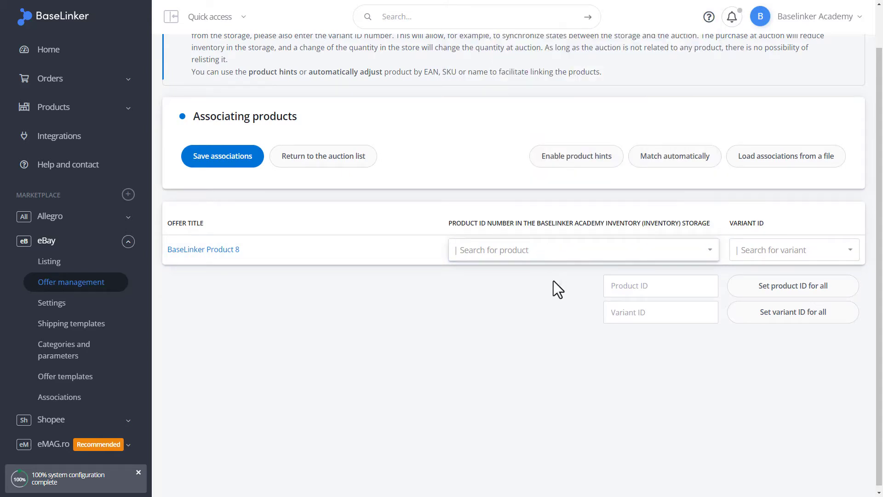
left_click(669, 166)
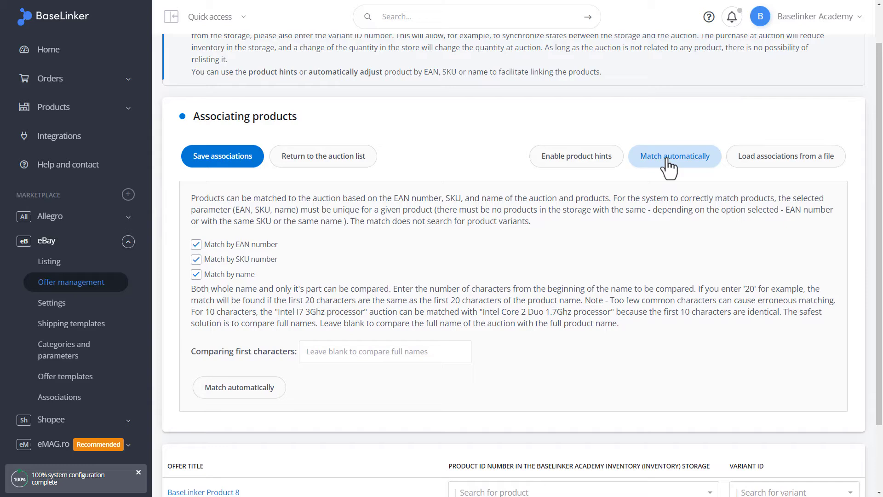
left_click(197, 259)
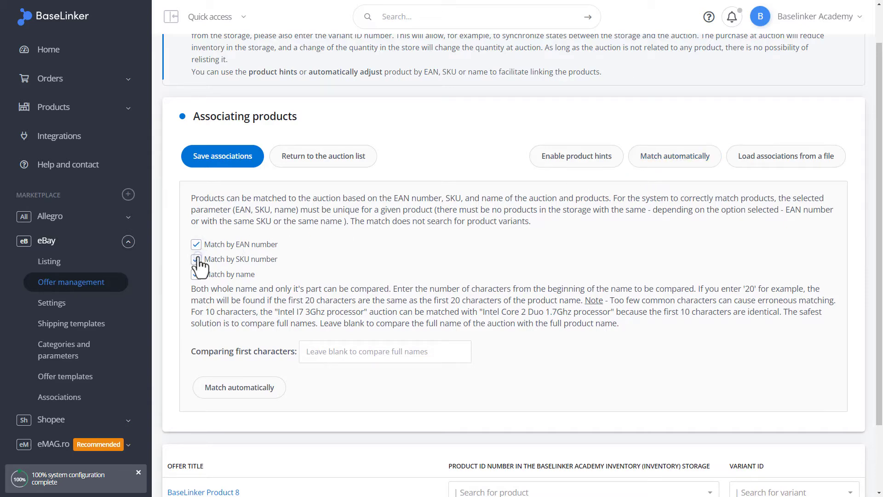
left_click(196, 274)
left_click(197, 274)
left_click(197, 260)
left_click(197, 245)
left_click(232, 389)
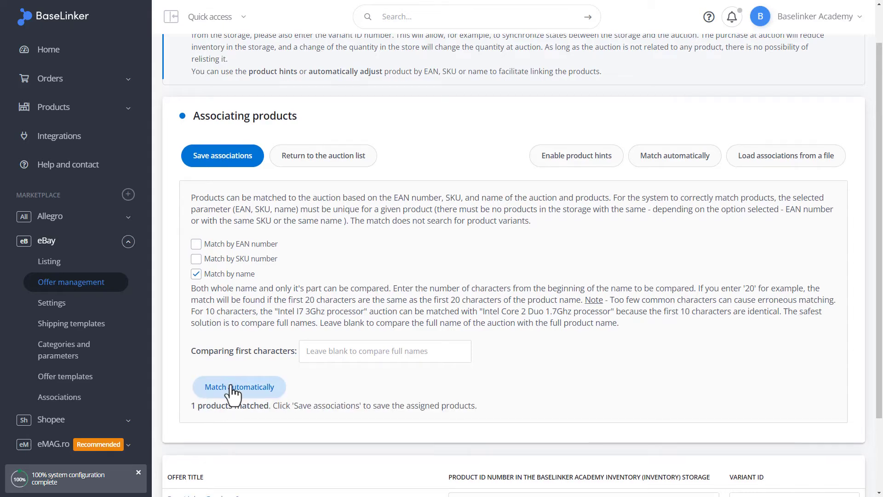
Set the matched product 67571887's variant to '0 | The product has no variants'
scroll(233, 394, "down", 2)
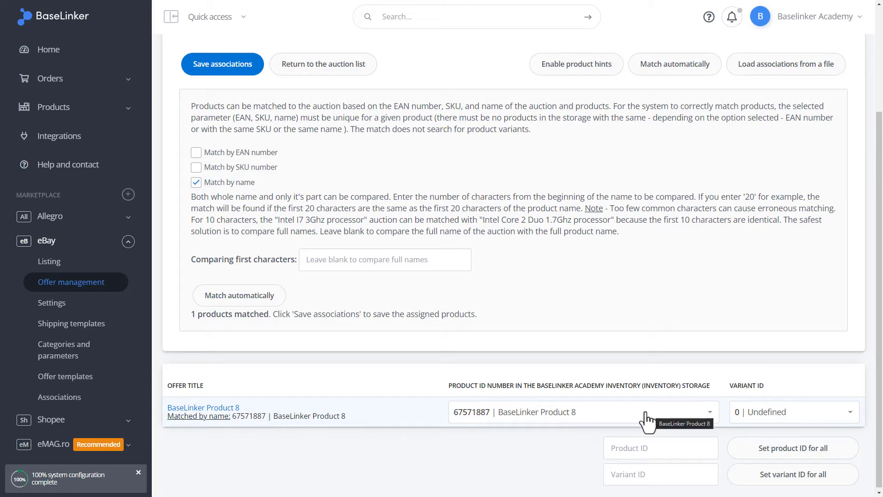
left_click(806, 414)
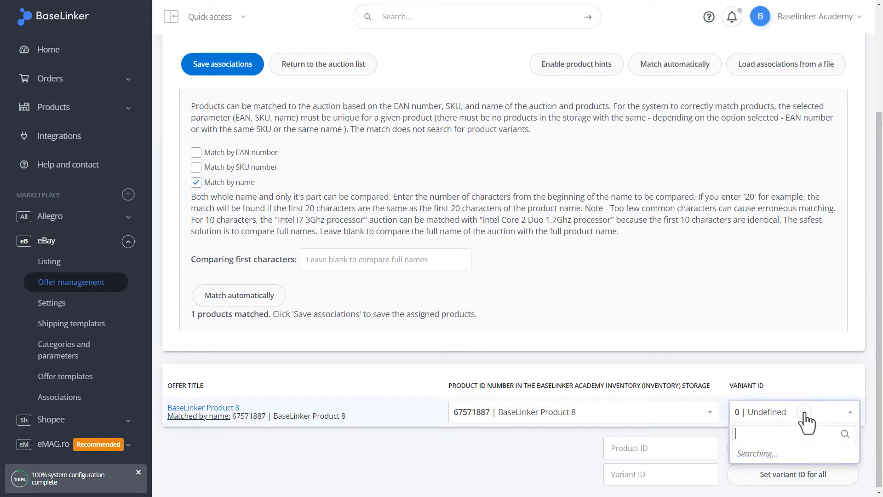
left_click(797, 452)
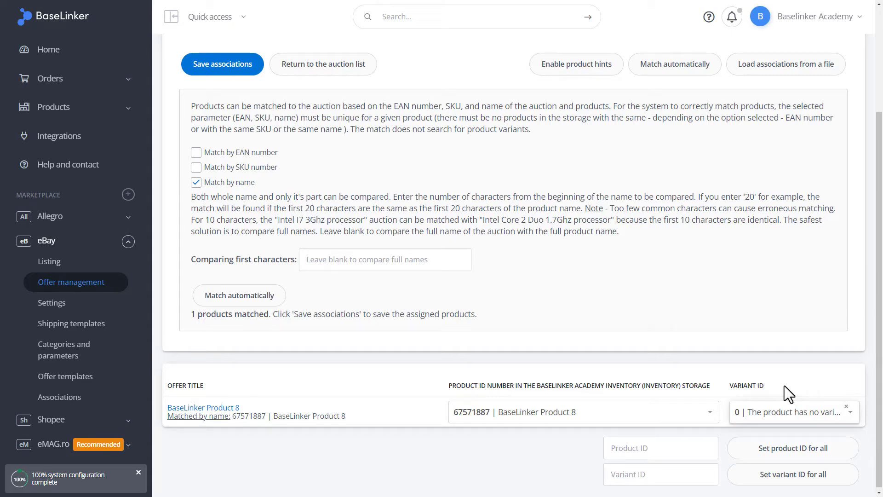
Show the file-load option with format 'Offer ID;Product ID;Variant ID' and download the associations file
scroll(785, 385, "up", 2)
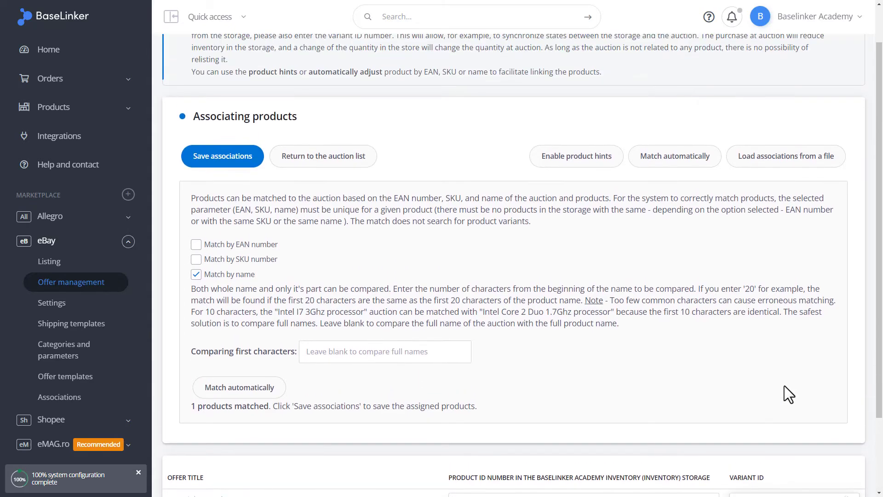
left_click(798, 170)
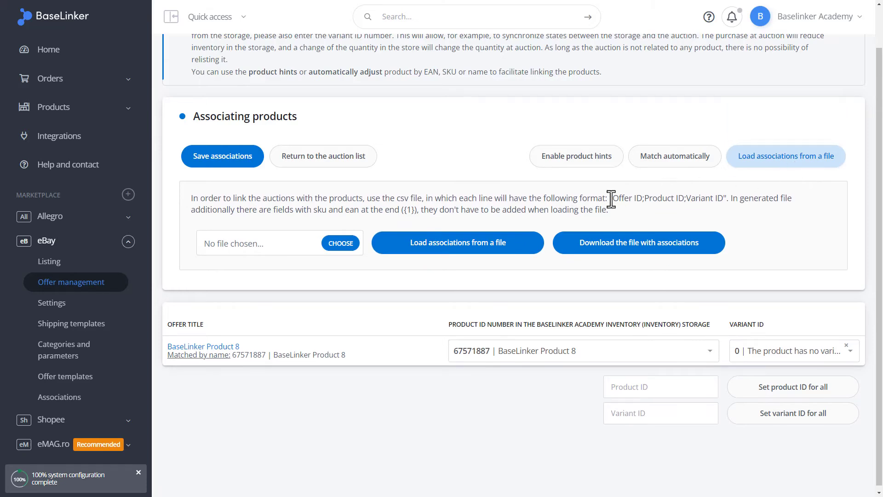
left_click_drag(611, 198, 727, 197)
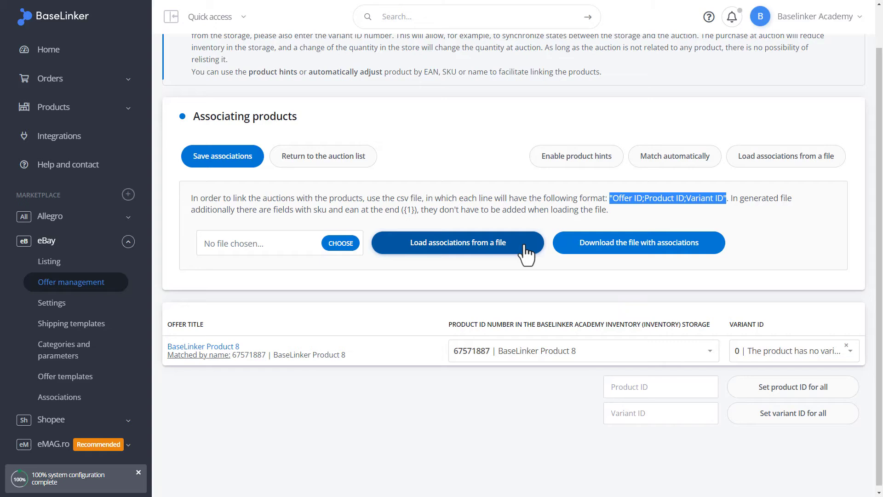
left_click(604, 247)
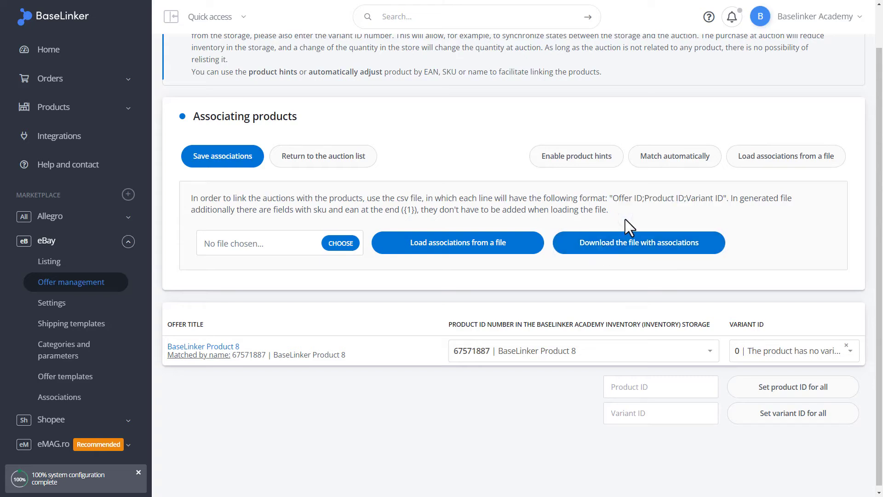
Save Product 8's association with 67571887 and return to the auction list
left_click(240, 162)
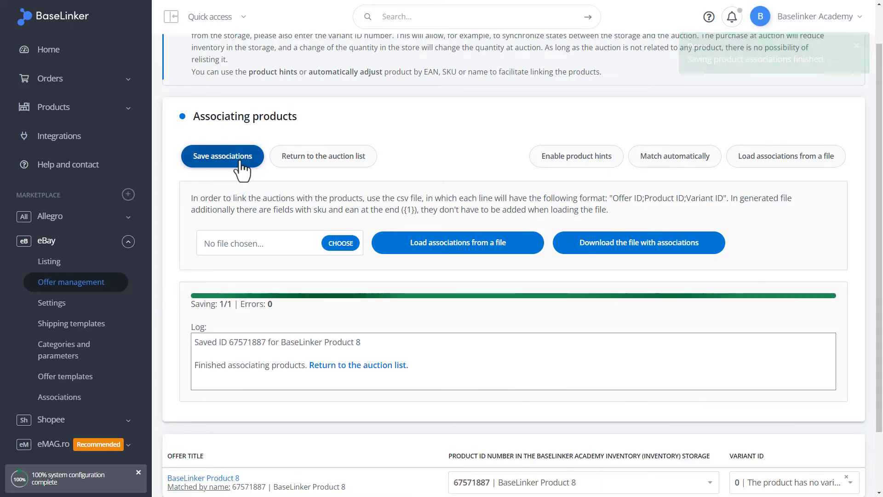
left_click(326, 366)
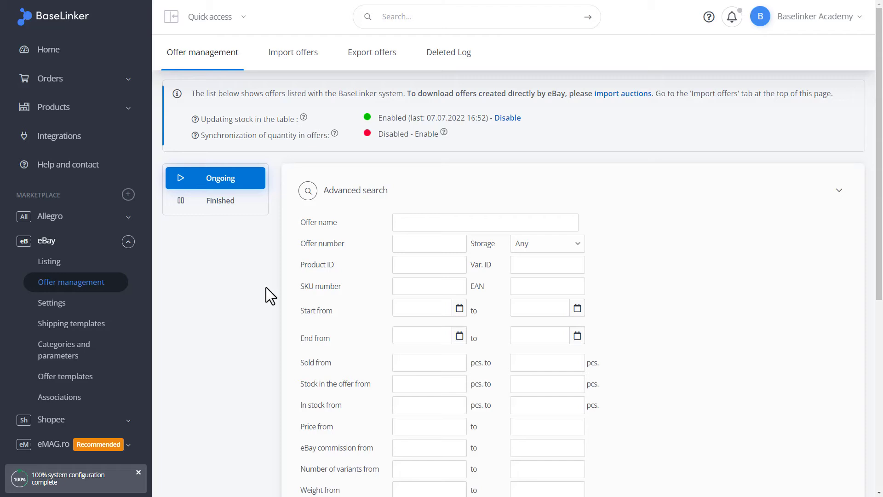
Reset the Warning filter to '-' and reapply it to list all four offers
scroll(362, 322, "down", 3)
scroll(362, 322, "down", 2)
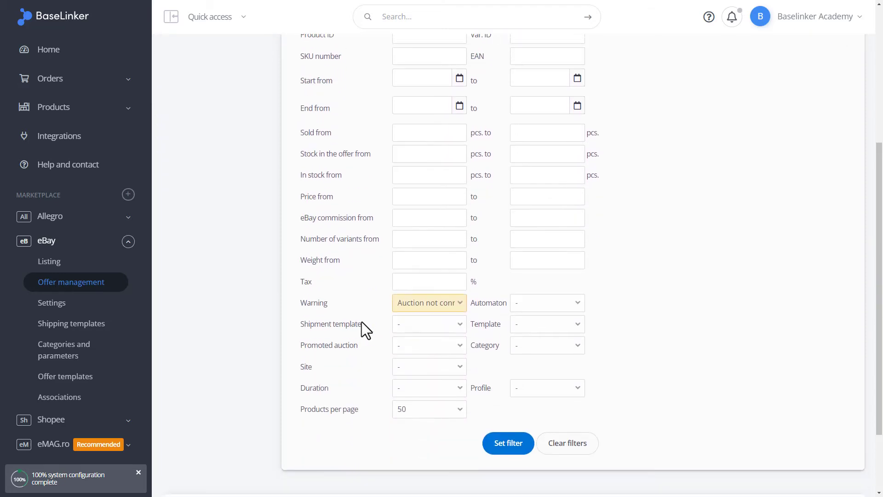
left_click(408, 304)
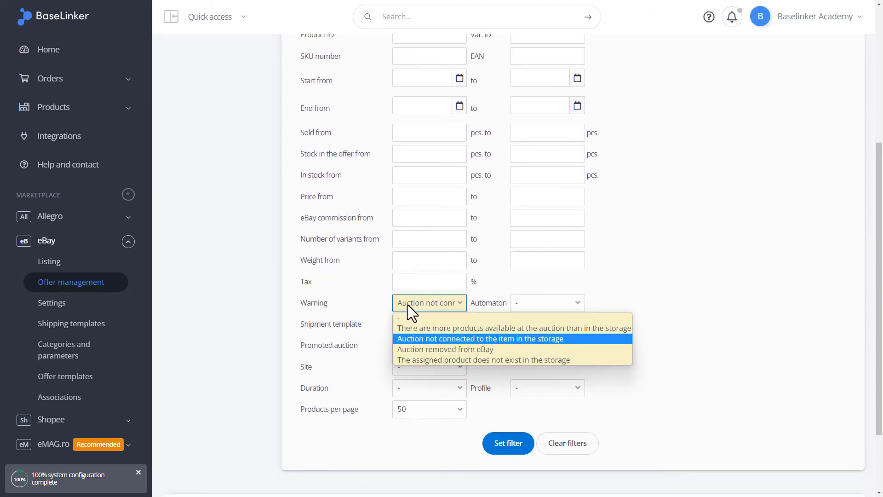
left_click(420, 338)
scroll(420, 338, "down", 1)
scroll(499, 405, "down", 1)
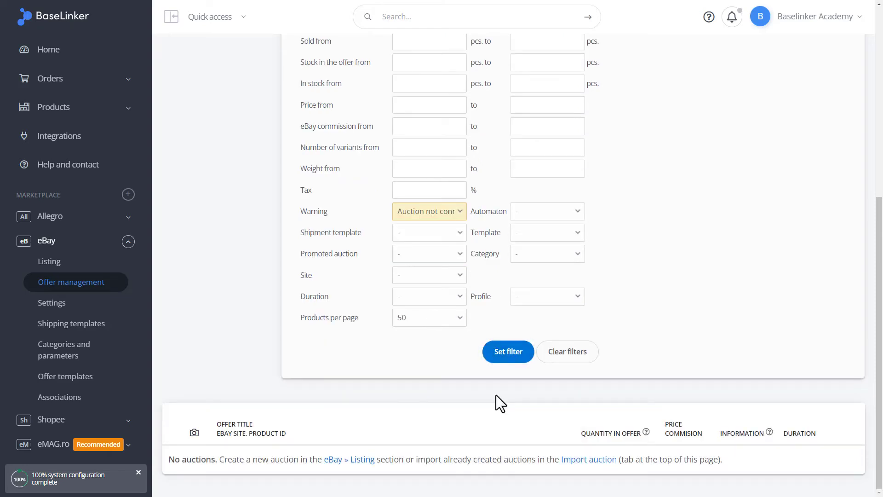
left_click(446, 216)
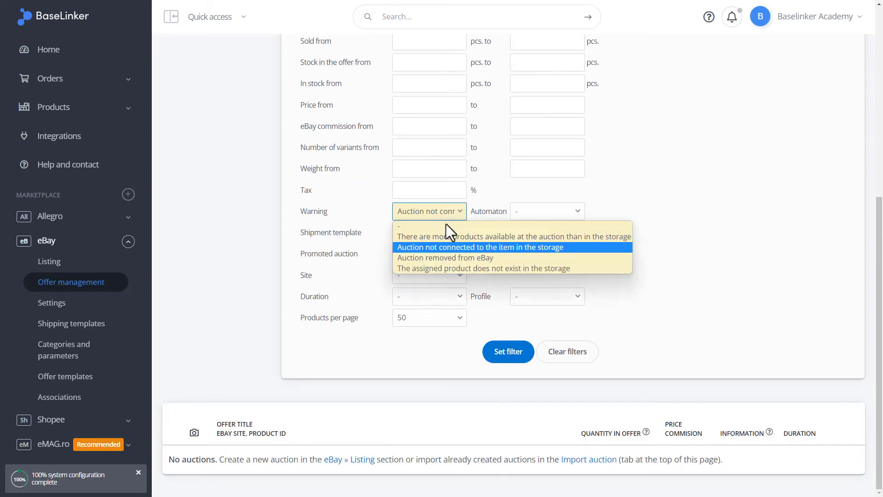
left_click(446, 225)
left_click(501, 354)
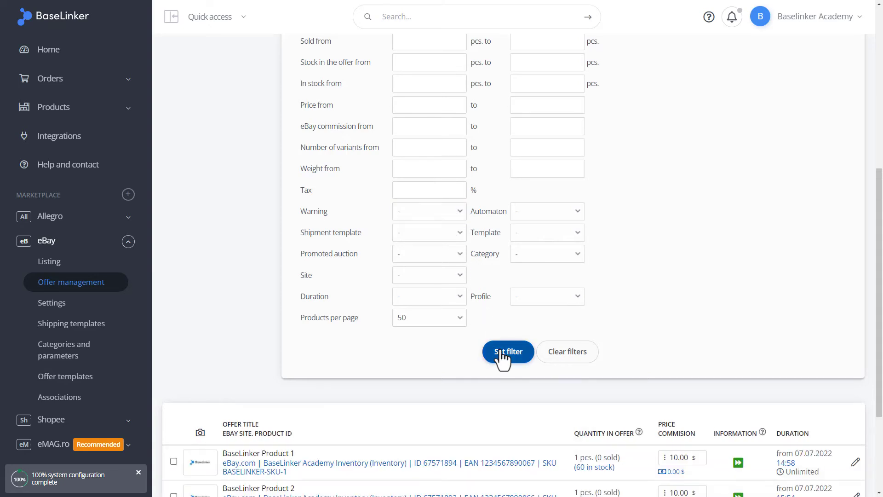
Check Product 8's row now shows storage ID 67571887
scroll(502, 359, "down", 3)
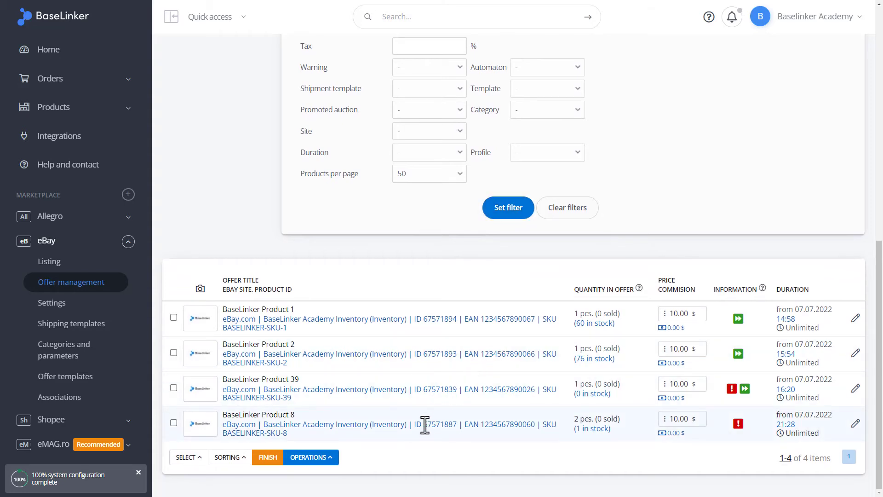
left_click_drag(423, 424, 457, 428)
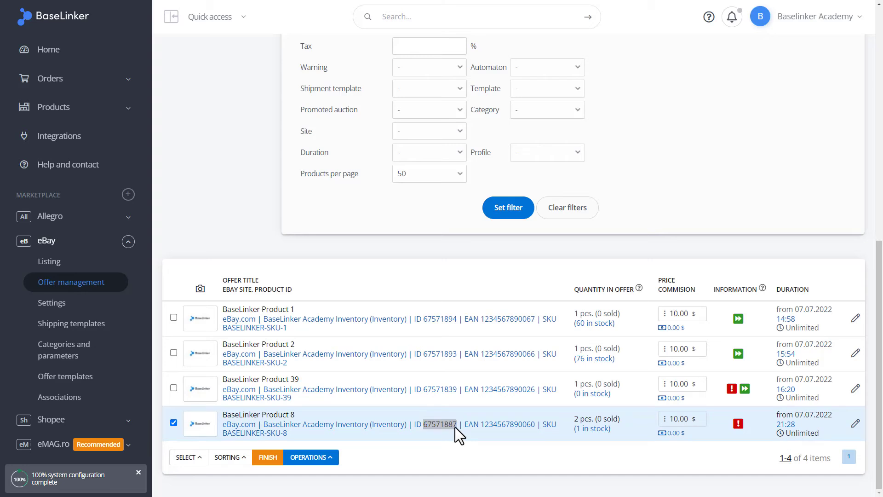
left_click(465, 449)
mouse_move(734, 426)
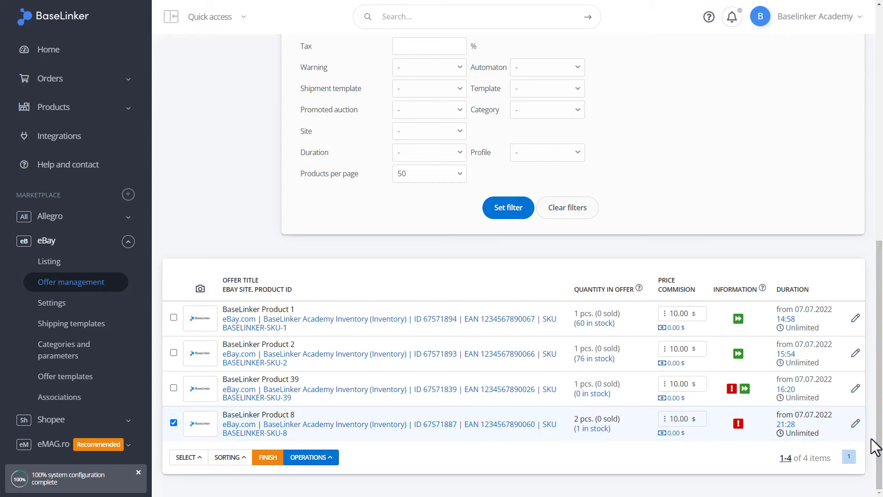
left_click(856, 423)
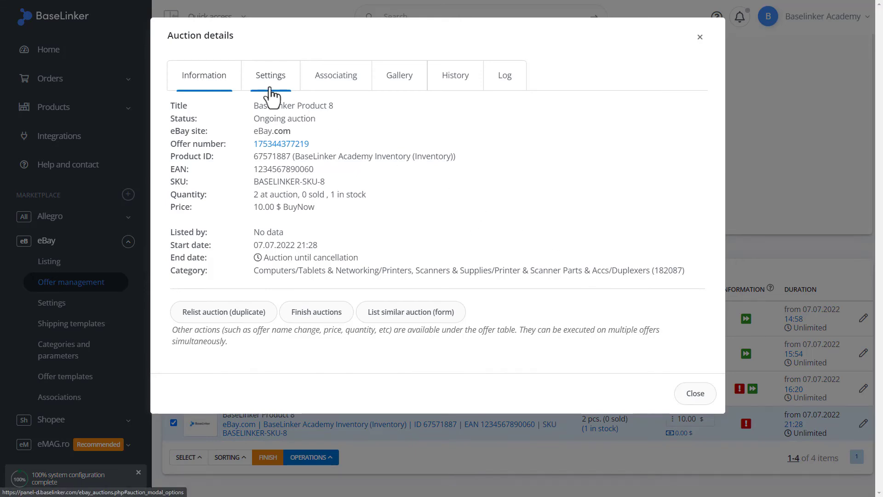
left_click(322, 90)
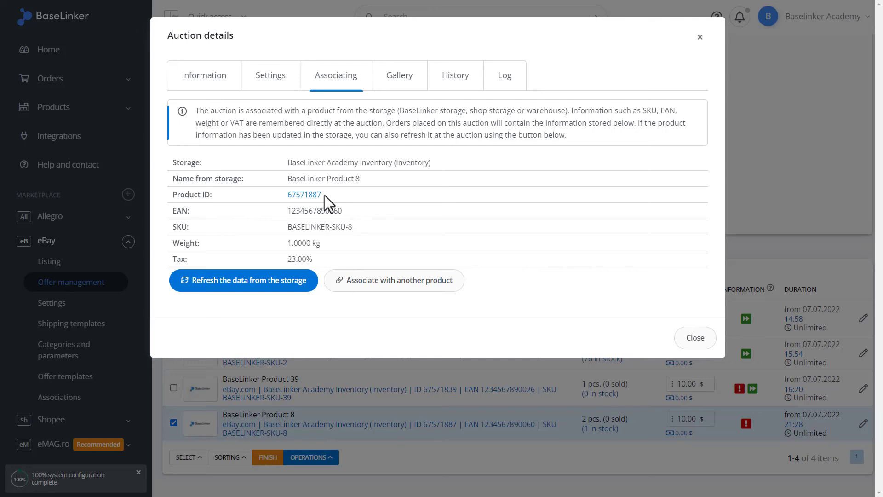
left_click_drag(324, 195, 274, 199)
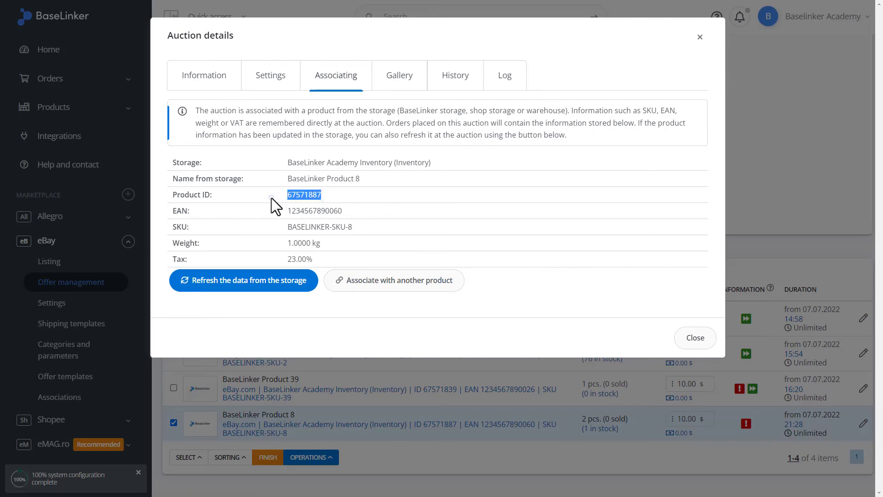
left_click(272, 199)
left_click_drag(343, 211, 275, 215)
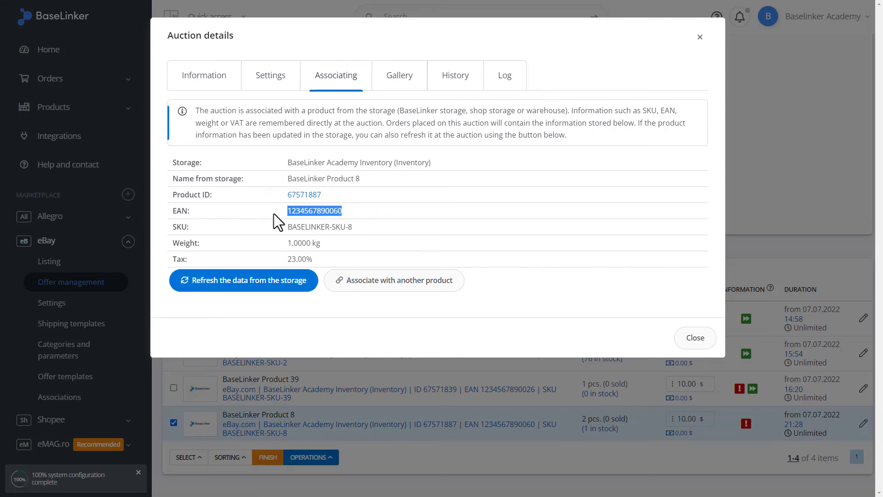
left_click(273, 213)
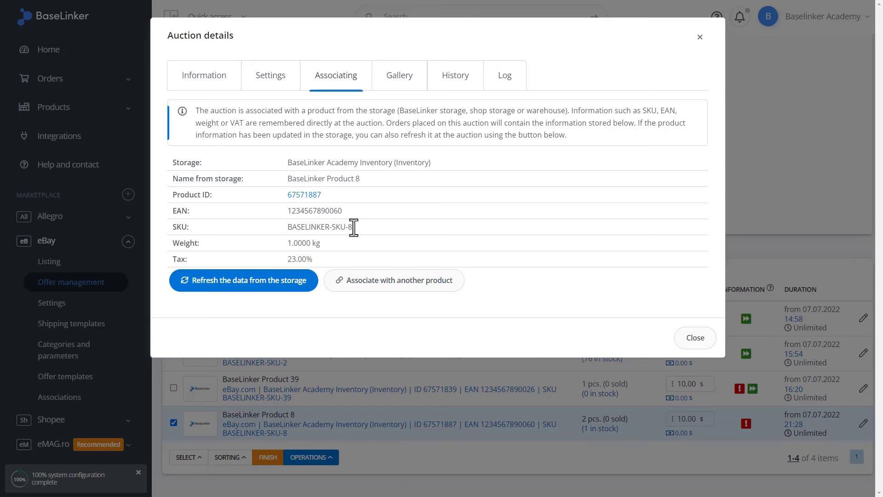
left_click_drag(342, 227, 296, 244)
left_click(280, 229)
Check the 1.0000 kg weight and 23.00% tax, then refresh data from the storage
left_click(280, 245)
left_click(318, 261)
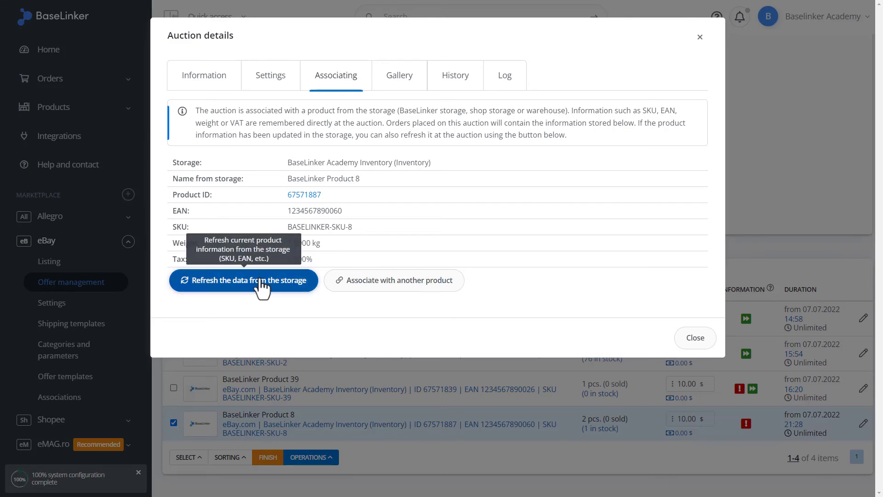
left_click(262, 285)
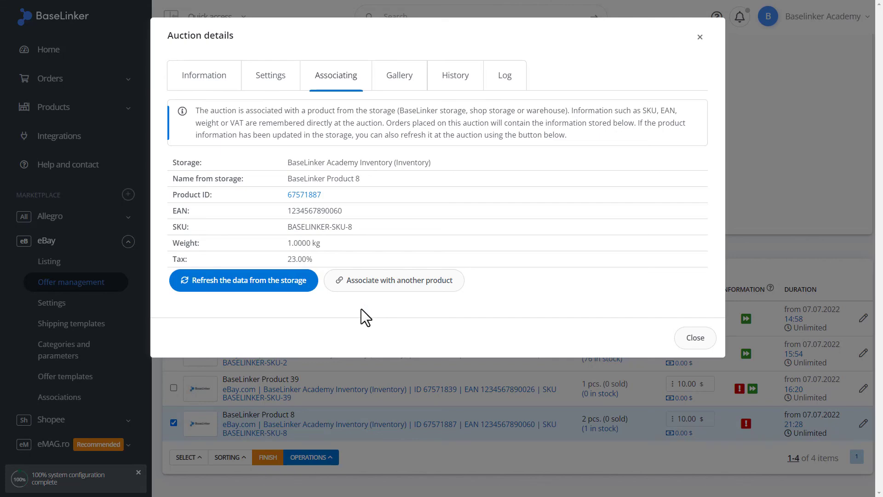
Re-associate Product 8 via BaseLinker Academy Inventory storage, save, and return to the offer list
left_click(711, 342)
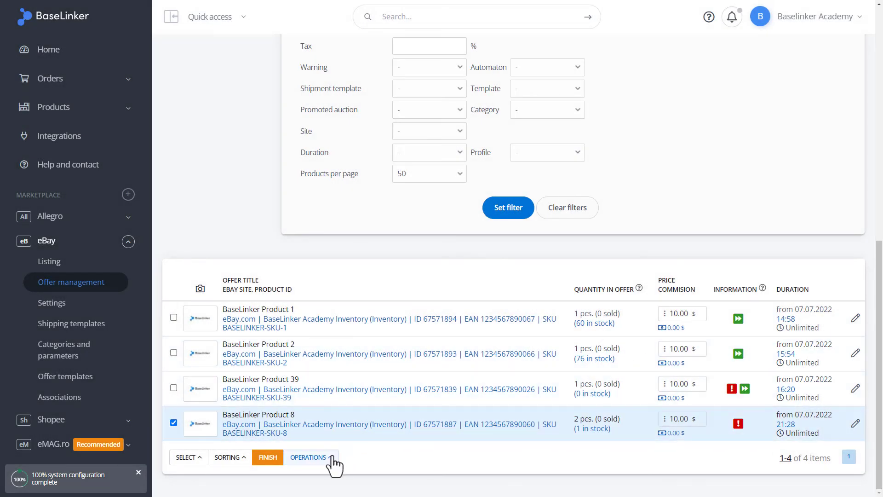
left_click(331, 458)
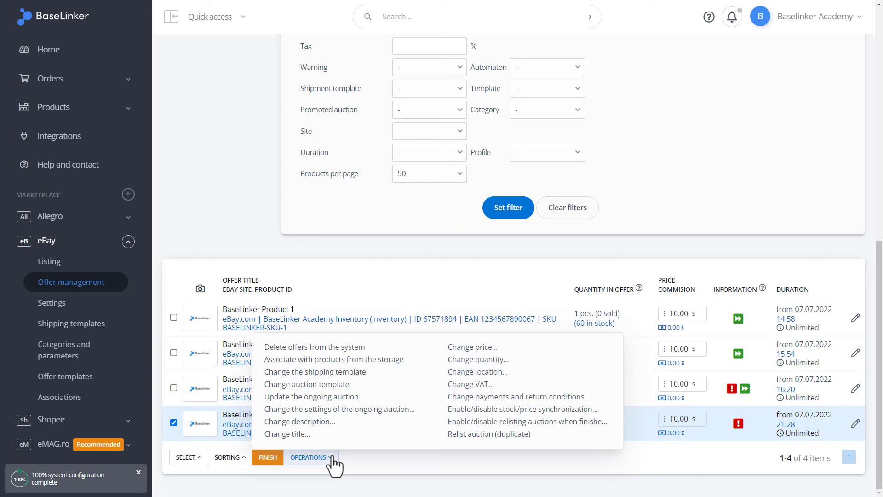
left_click(339, 360)
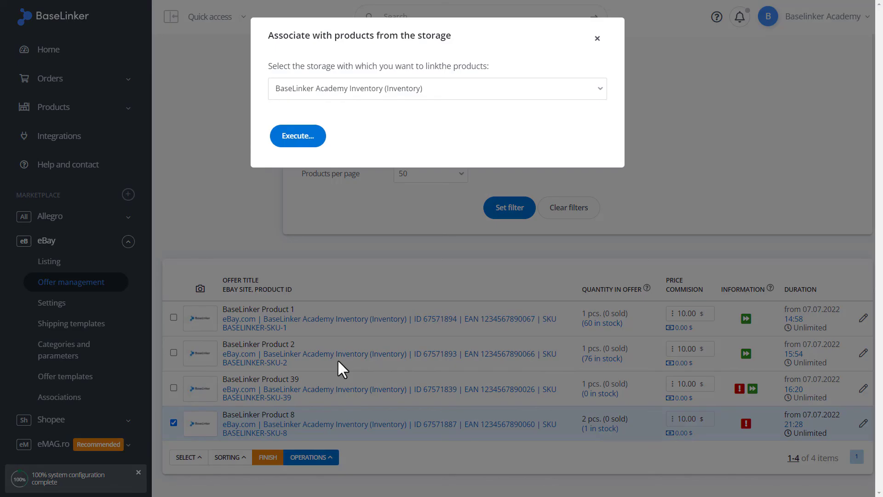
left_click(311, 141)
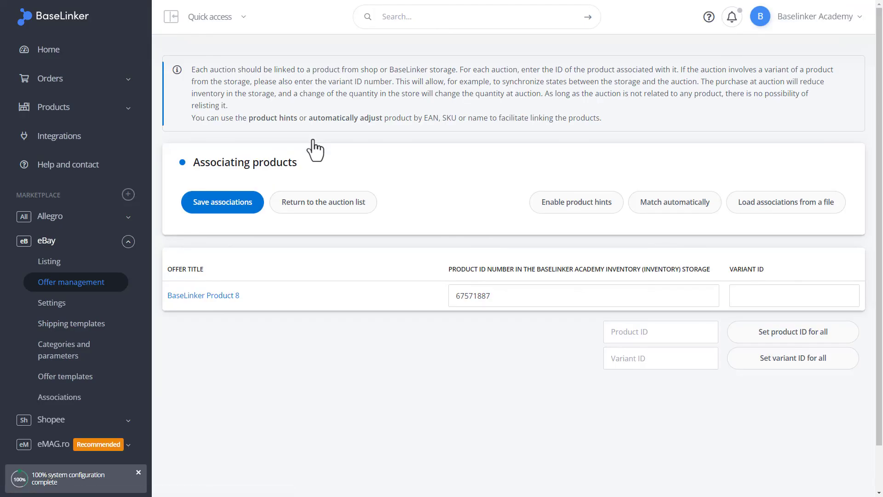
left_click(243, 203)
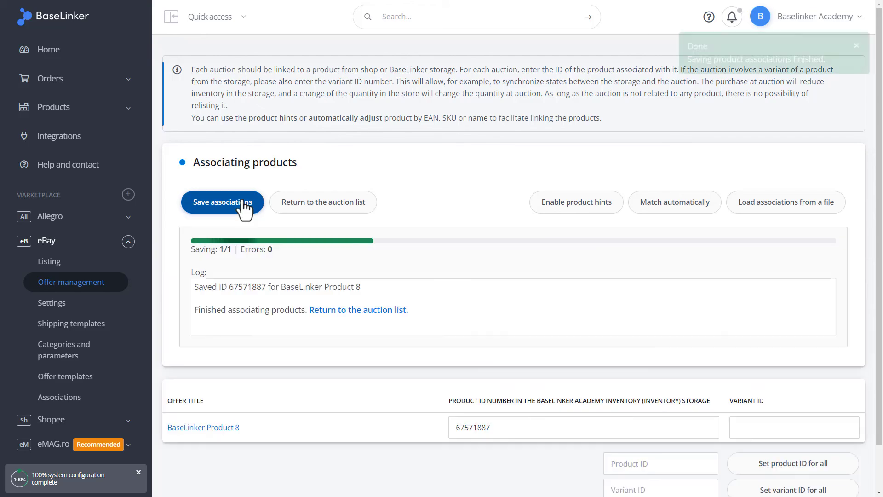
left_click(332, 310)
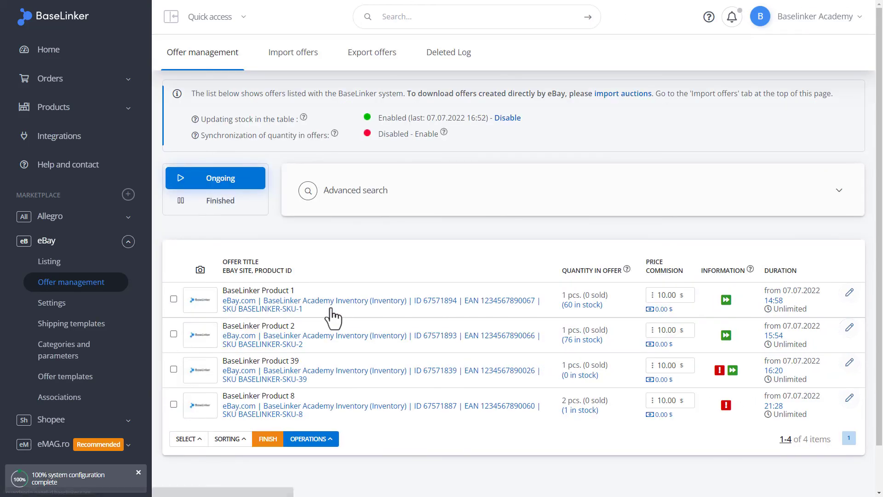